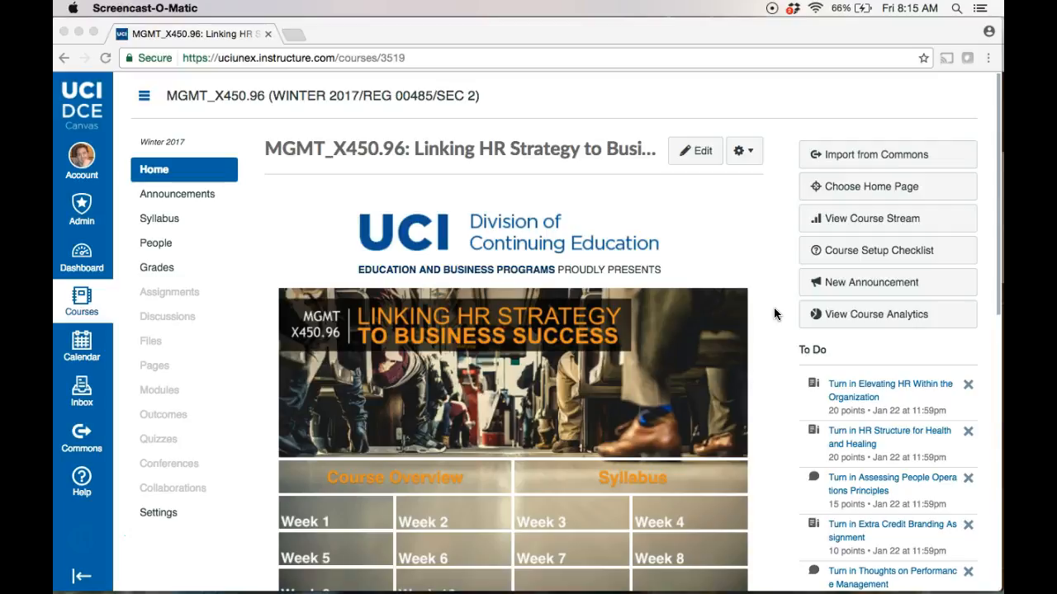
Open the gradebook of the MGMT_X450.96 course from its home page
{"action": "scroll", "coordinate": [773, 313], "scroll_direction": "down", "scroll_amount": 2}
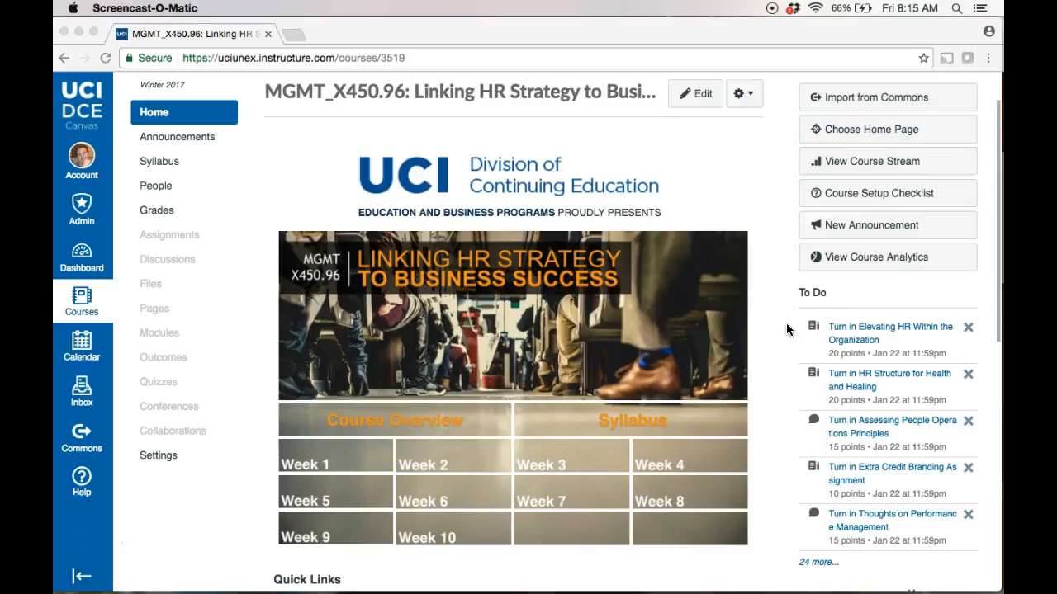
{"action": "left_click", "coordinate": [861, 332]}
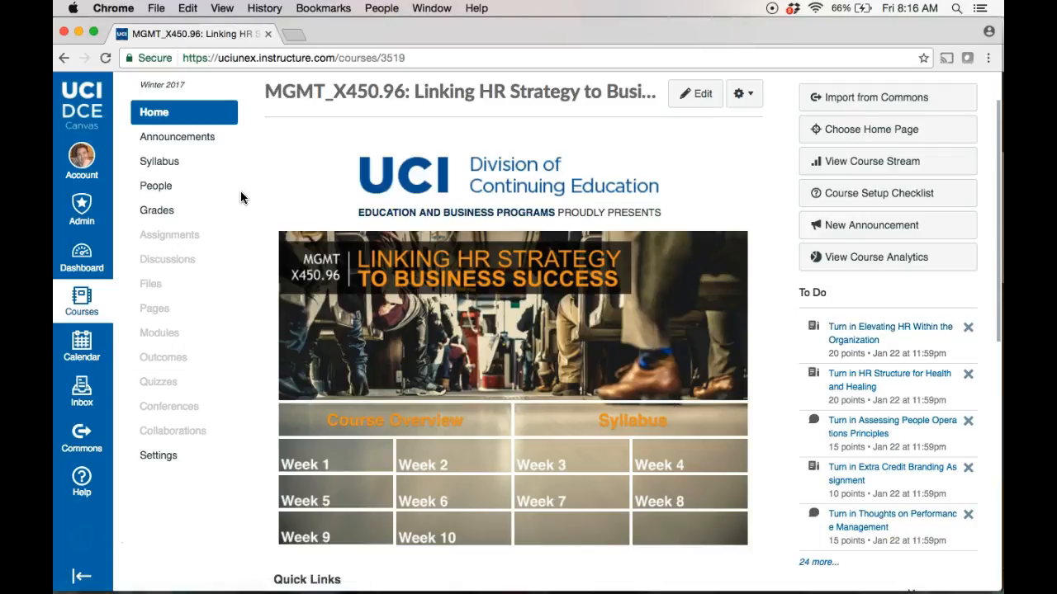
{"action": "left_click", "coordinate": [165, 213]}
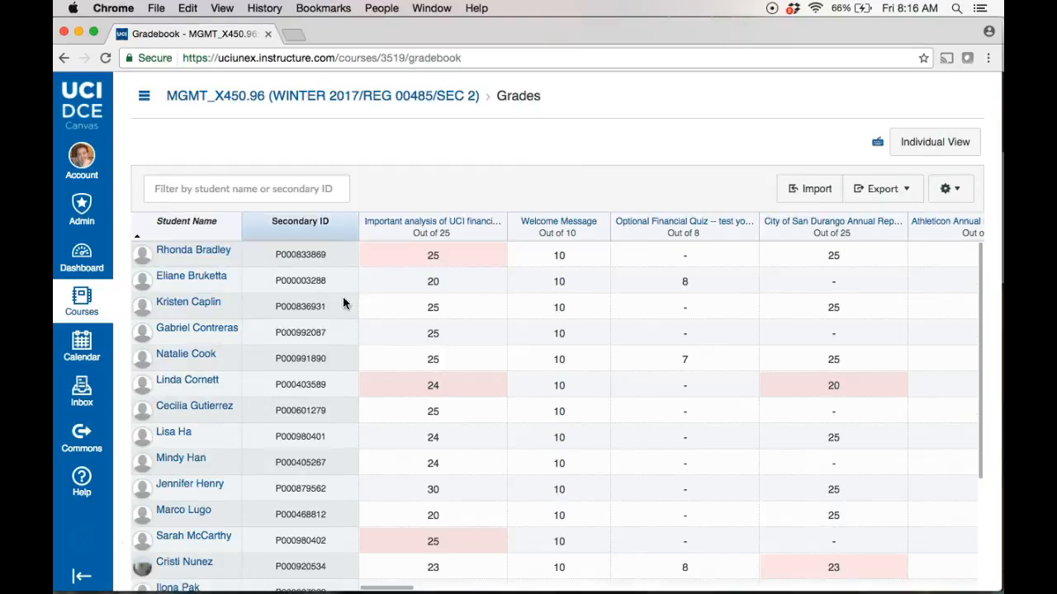
Find the "HR Structure for the City of San Durango" assignment in the gradebook and open it in SpeedGrader
{"action": "scroll", "coordinate": [410, 374], "scroll_direction": "down", "scroll_amount": 5}
{"action": "scroll", "coordinate": [409, 374], "scroll_direction": "right", "scroll_amount": 5}
{"action": "scroll", "coordinate": [409, 380], "scroll_direction": "right", "scroll_amount": 15}
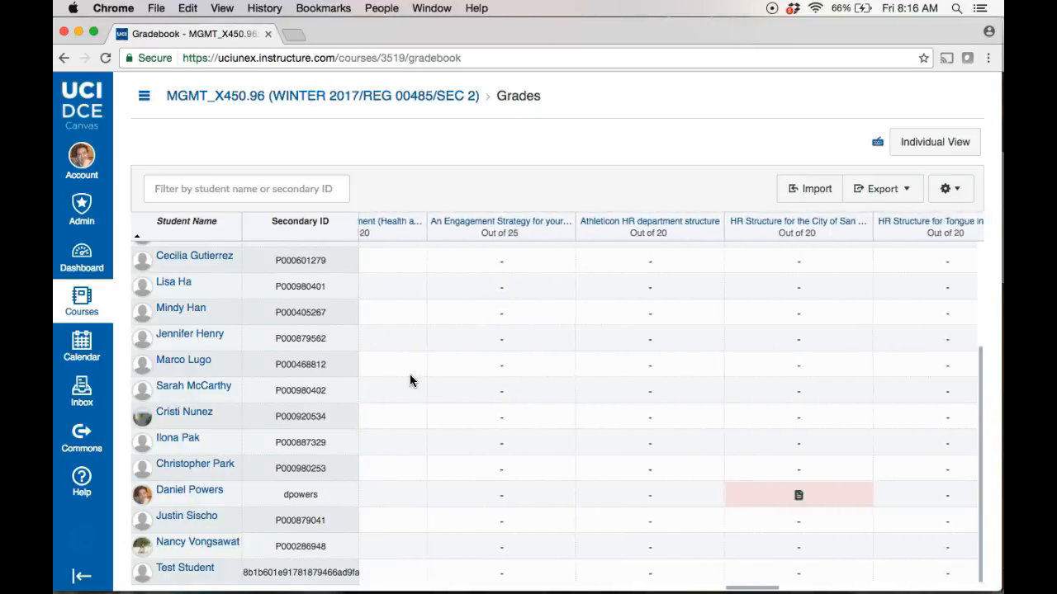
{"action": "scroll", "coordinate": [410, 381], "scroll_direction": "right", "scroll_amount": 3}
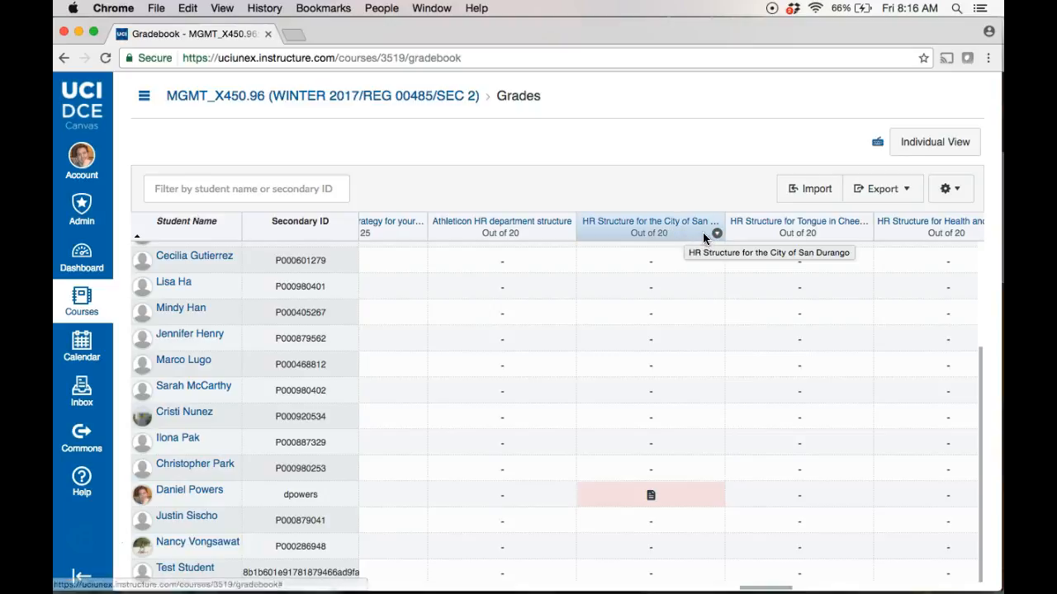
{"action": "left_click", "coordinate": [717, 237]}
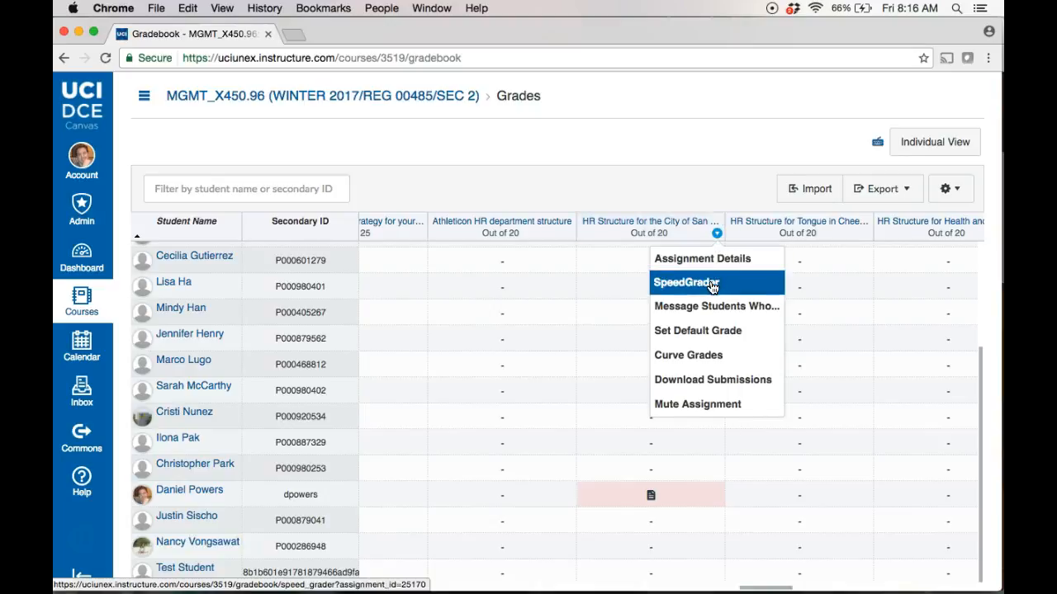
{"action": "left_click", "coordinate": [711, 284]}
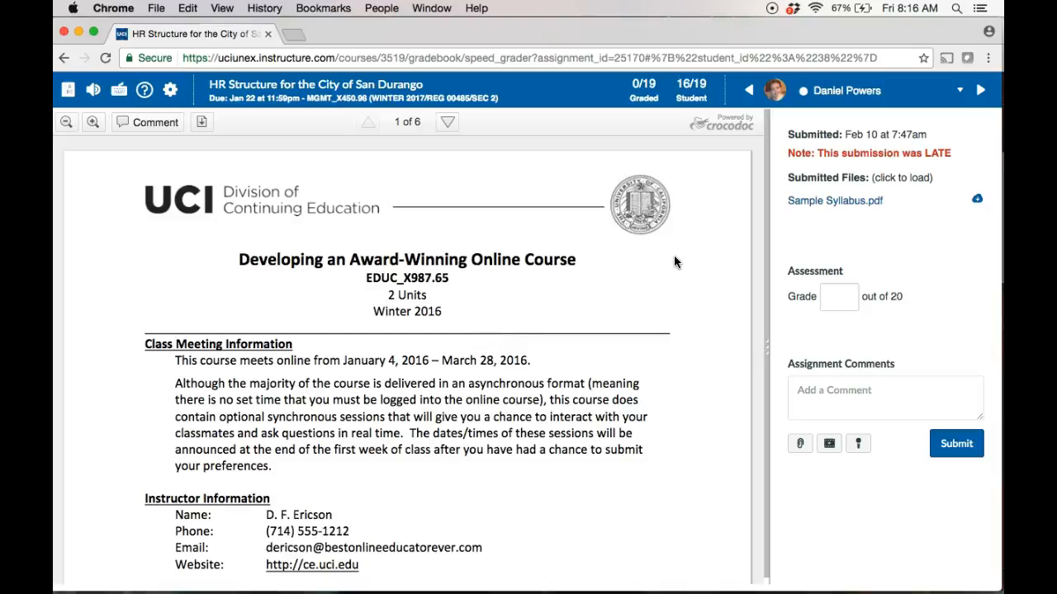
Look through the SpeedGrader student list for submission status markers and close the list
{"action": "left_click", "coordinate": [961, 91]}
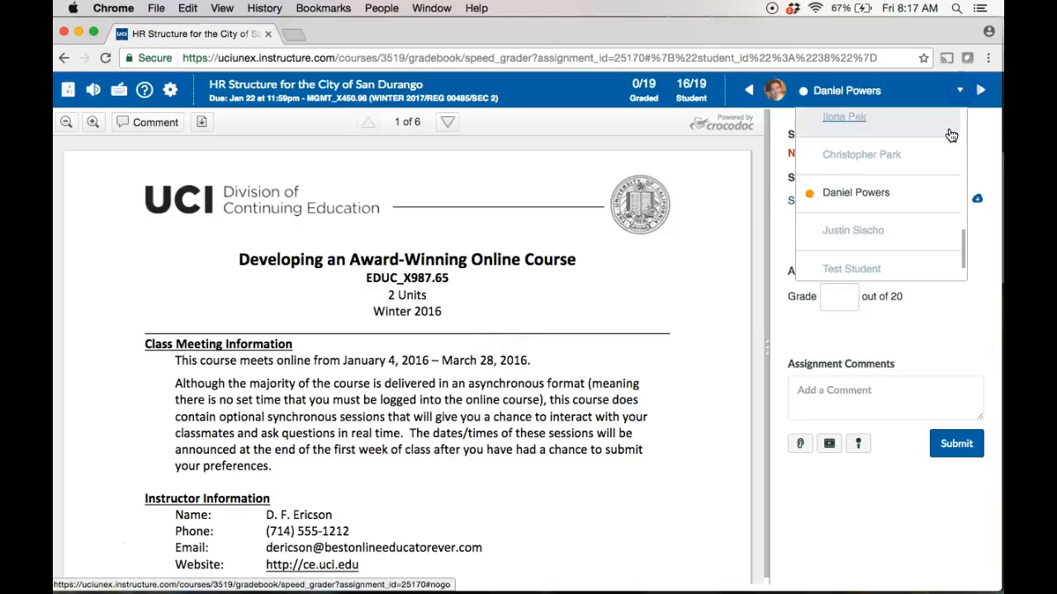
{"action": "scroll", "coordinate": [943, 155], "scroll_direction": "down", "scroll_amount": 1}
{"action": "scroll", "coordinate": [944, 155], "scroll_direction": "up", "scroll_amount": 10}
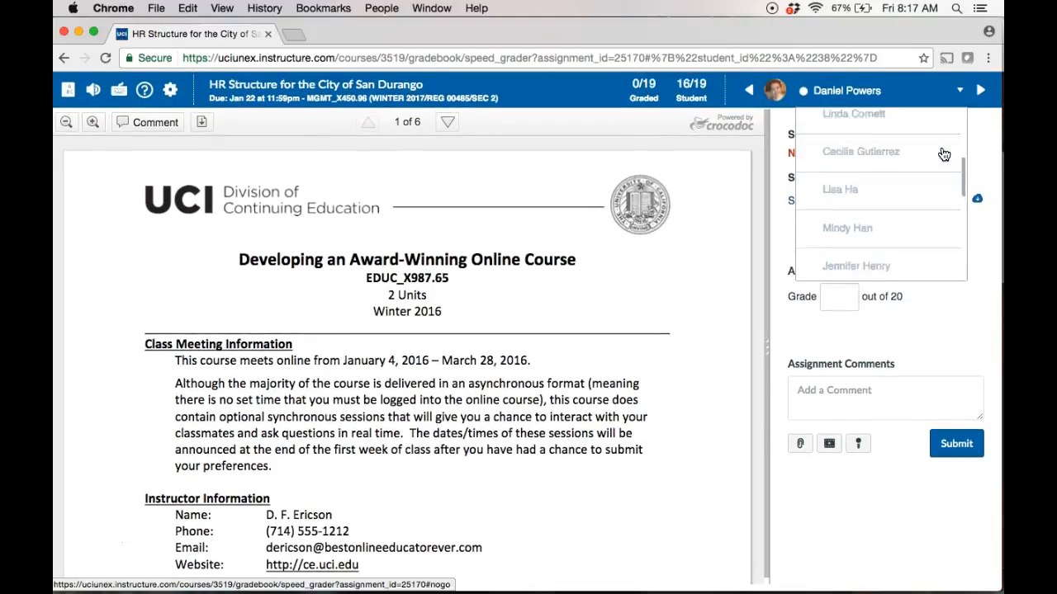
{"action": "scroll", "coordinate": [944, 155], "scroll_direction": "down", "scroll_amount": 10}
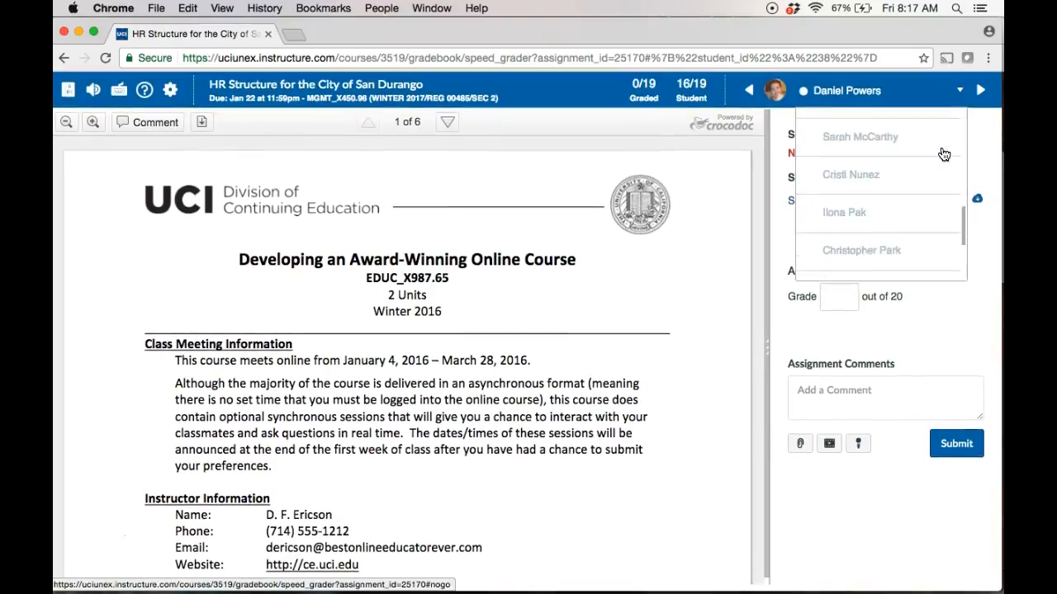
{"action": "scroll", "coordinate": [944, 155], "scroll_direction": "down", "scroll_amount": 1}
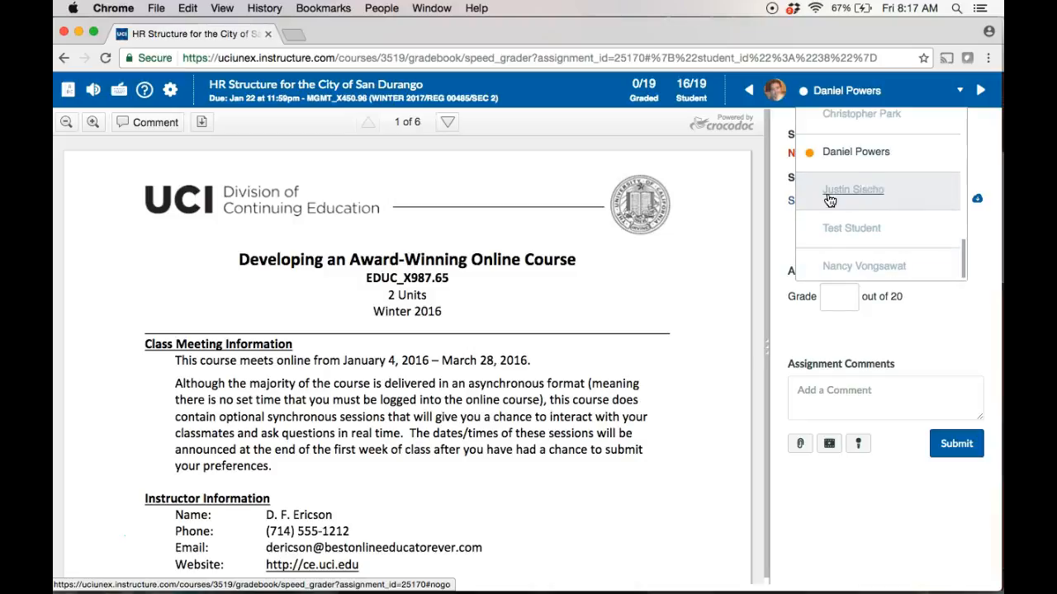
{"action": "left_click", "coordinate": [772, 225]}
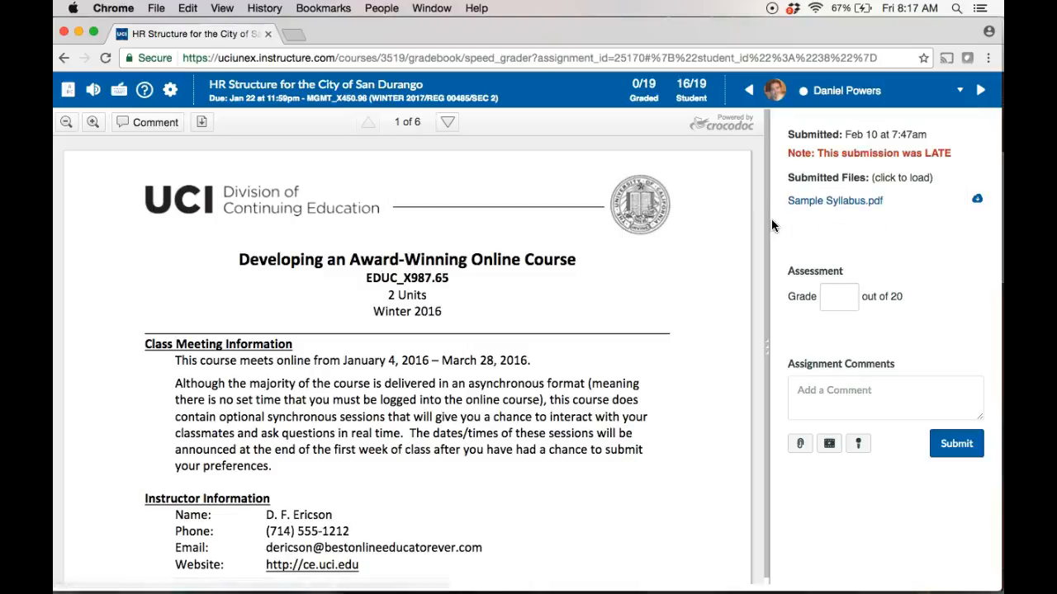
Move forward to the following student and back through several preceding students to check their submissions
{"action": "left_click", "coordinate": [978, 91]}
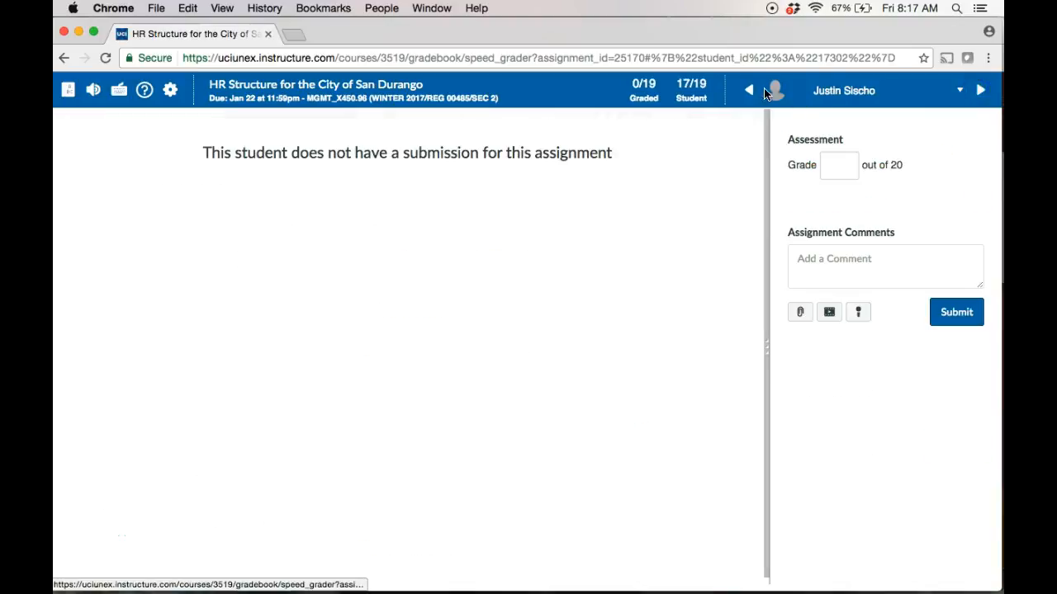
{"action": "left_click", "coordinate": [749, 91]}
{"action": "left_click", "coordinate": [749, 91]}
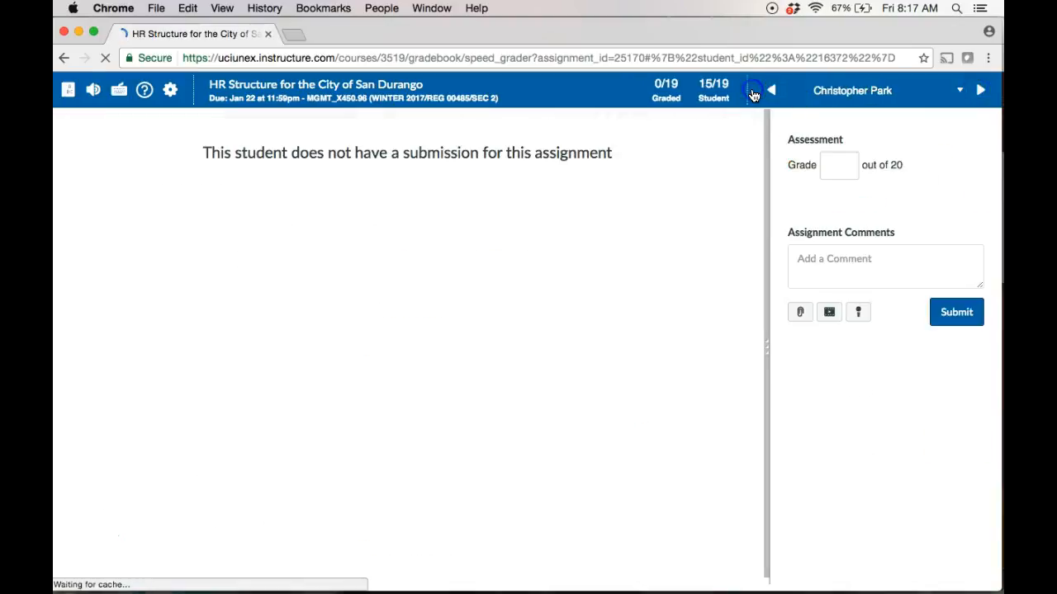
{"action": "left_click", "coordinate": [750, 91]}
{"action": "left_click", "coordinate": [751, 91]}
{"action": "left_click", "coordinate": [750, 91]}
{"action": "left_click", "coordinate": [751, 91]}
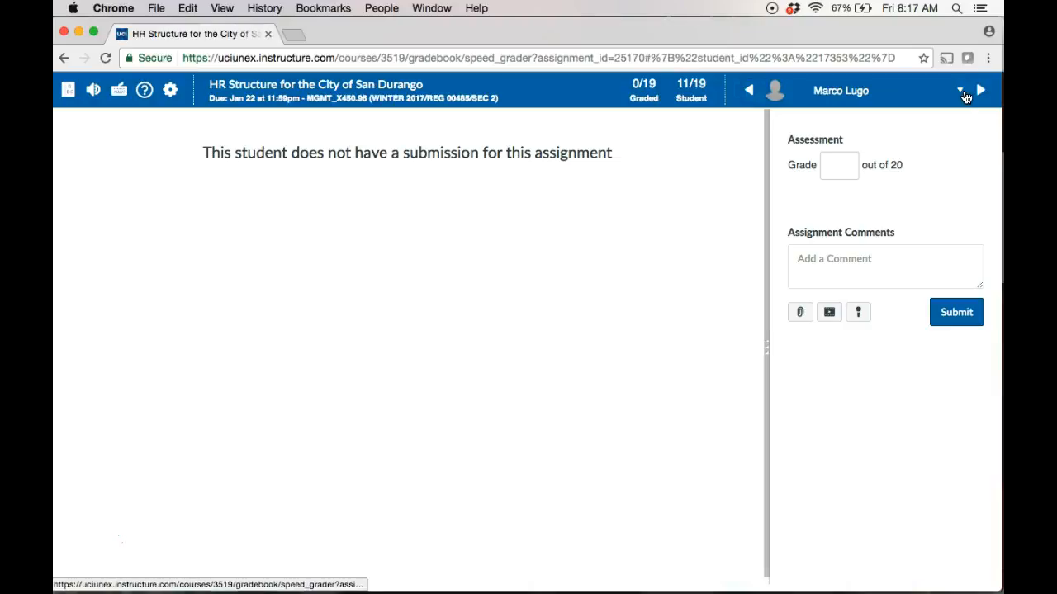
Return to the submission of the student marked as awaiting grading in the student list
{"action": "left_click", "coordinate": [962, 90]}
{"action": "scroll", "coordinate": [941, 140], "scroll_direction": "down", "scroll_amount": 2}
{"action": "scroll", "coordinate": [936, 153], "scroll_direction": "down", "scroll_amount": 3}
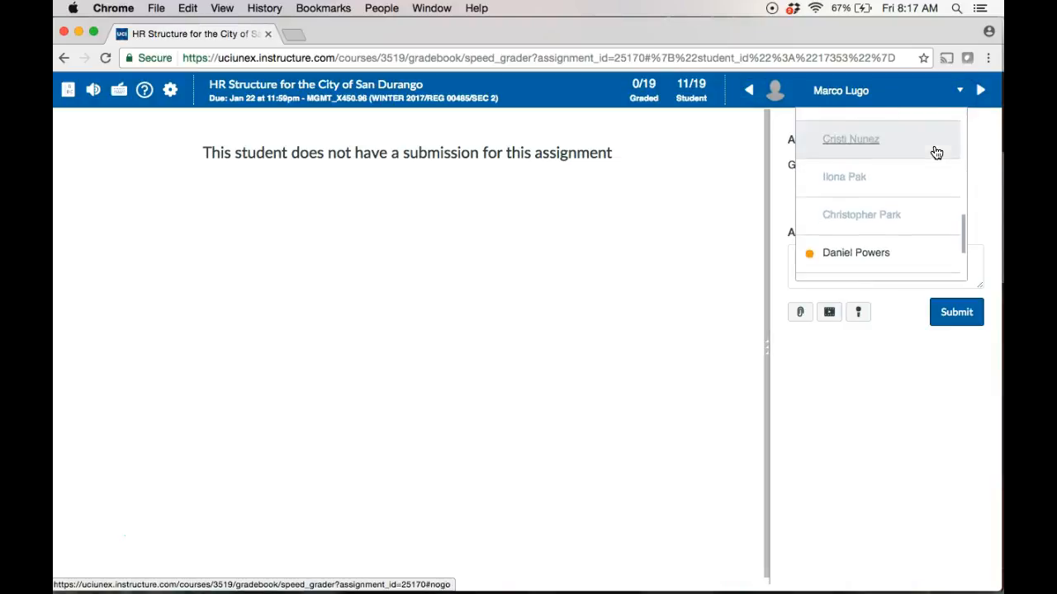
{"action": "left_click", "coordinate": [864, 189]}
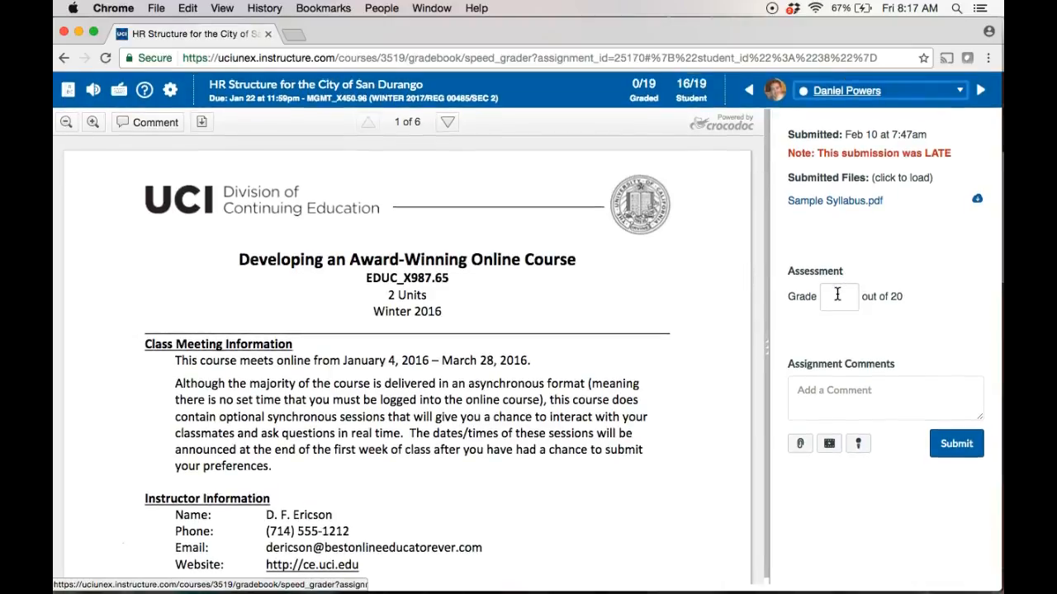
Grade the submission 20 out of 20 and write the assignment comment "Great job on this assignment, me!"
{"action": "left_click", "coordinate": [837, 294]}
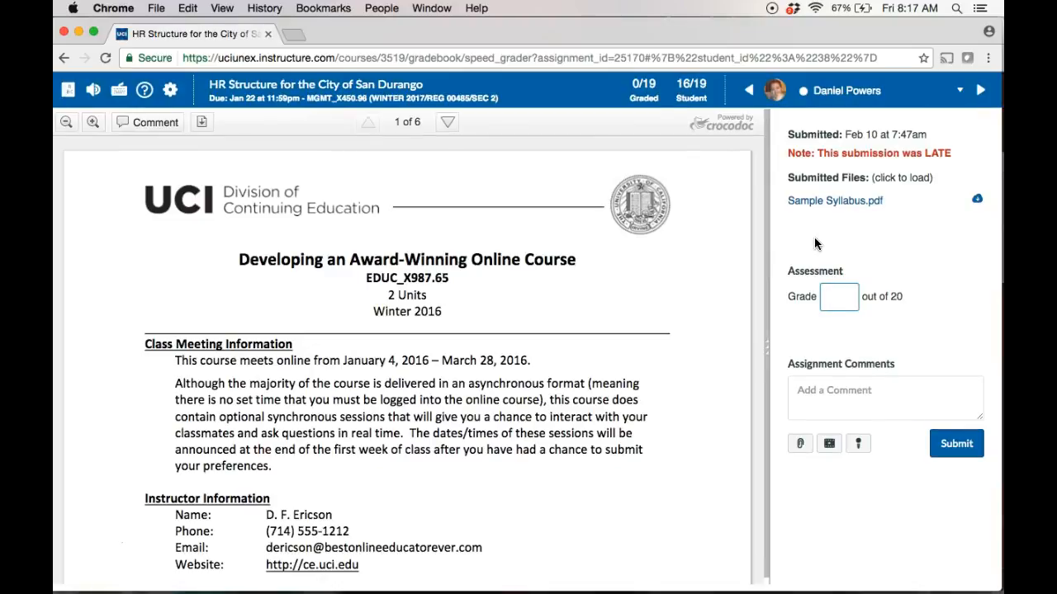
{"action": "type", "text": "20"}
{"action": "left_click", "coordinate": [828, 383]}
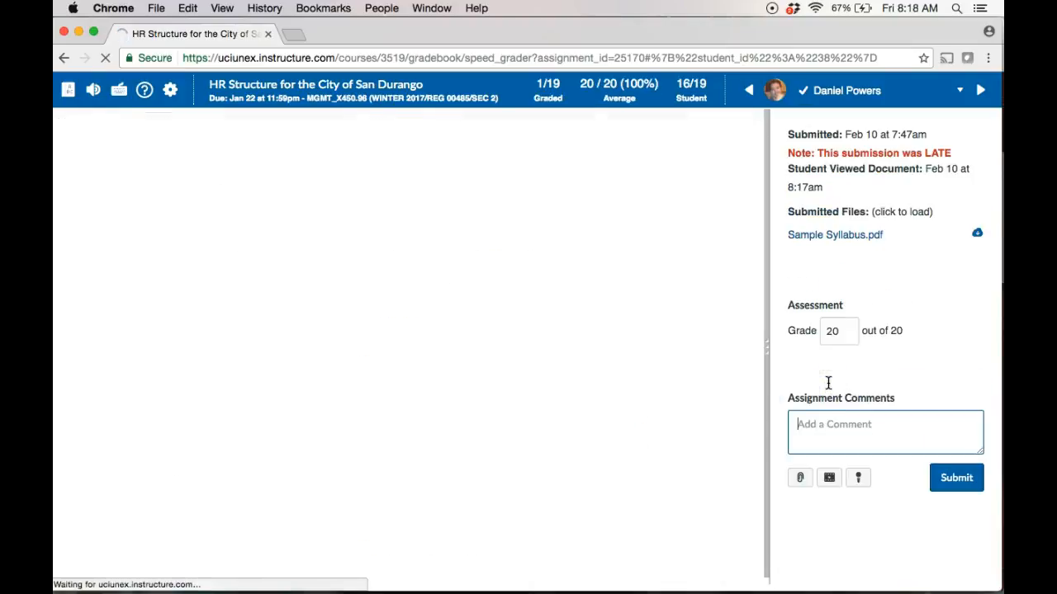
{"action": "left_click", "coordinate": [822, 426]}
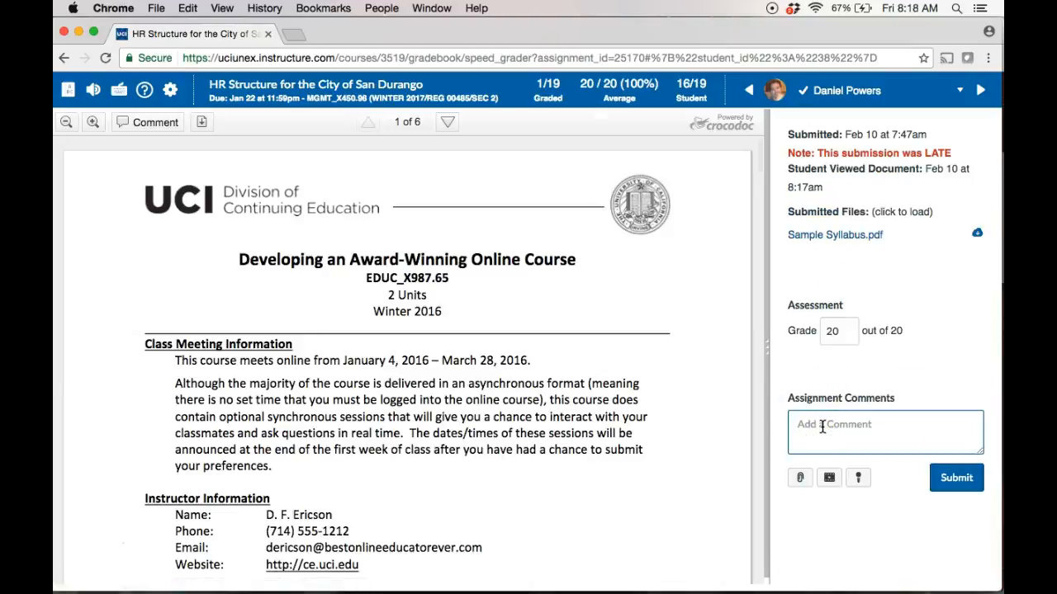
{"action": "type", "text": "Great job on this as"}
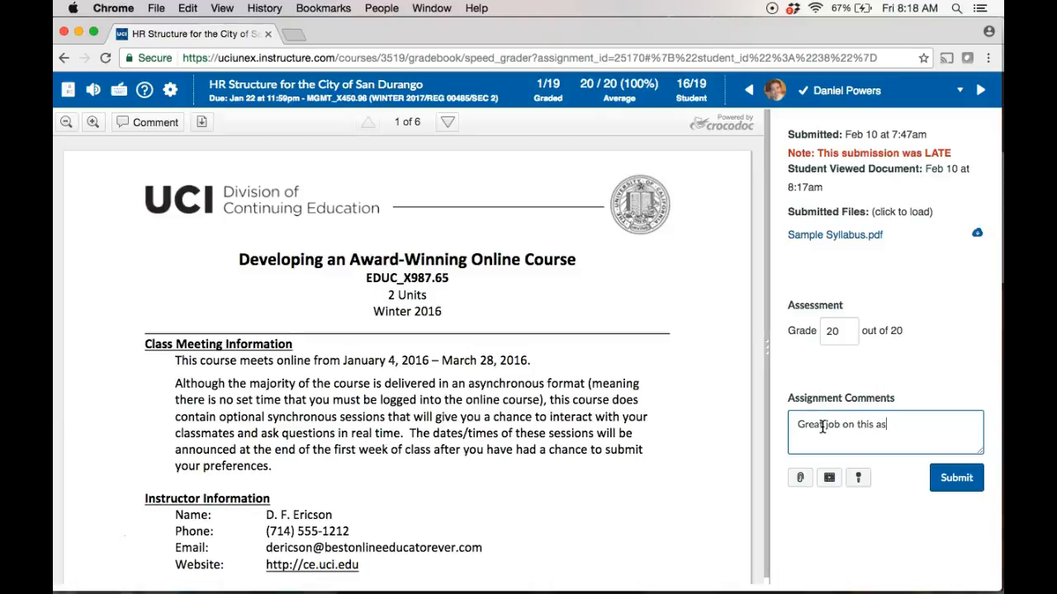
{"action": "type", "text": "signment, me!"}
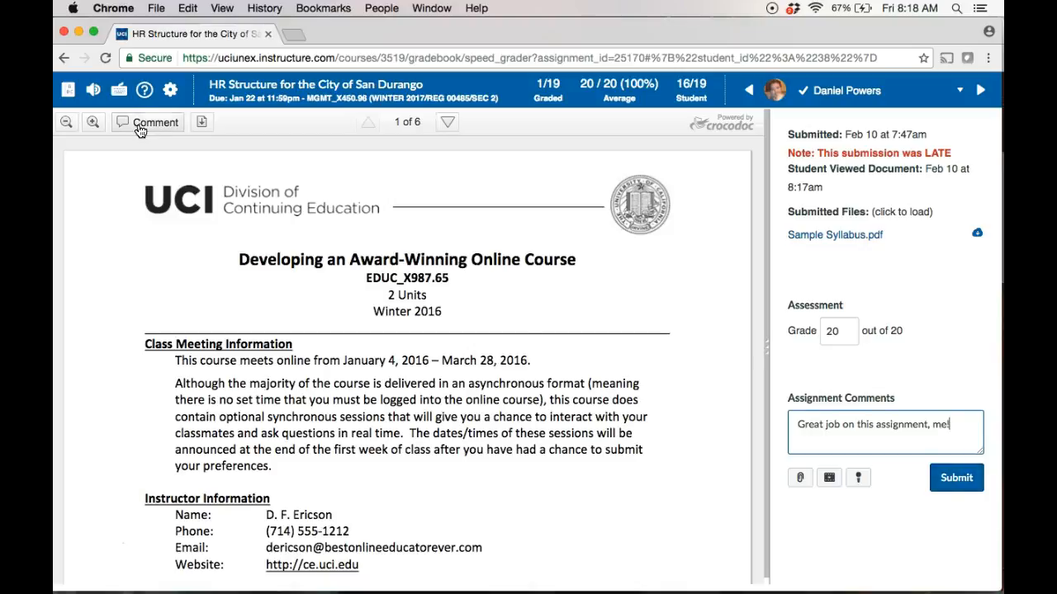
Mute the assignment and unmute it again
{"action": "left_click", "coordinate": [95, 93]}
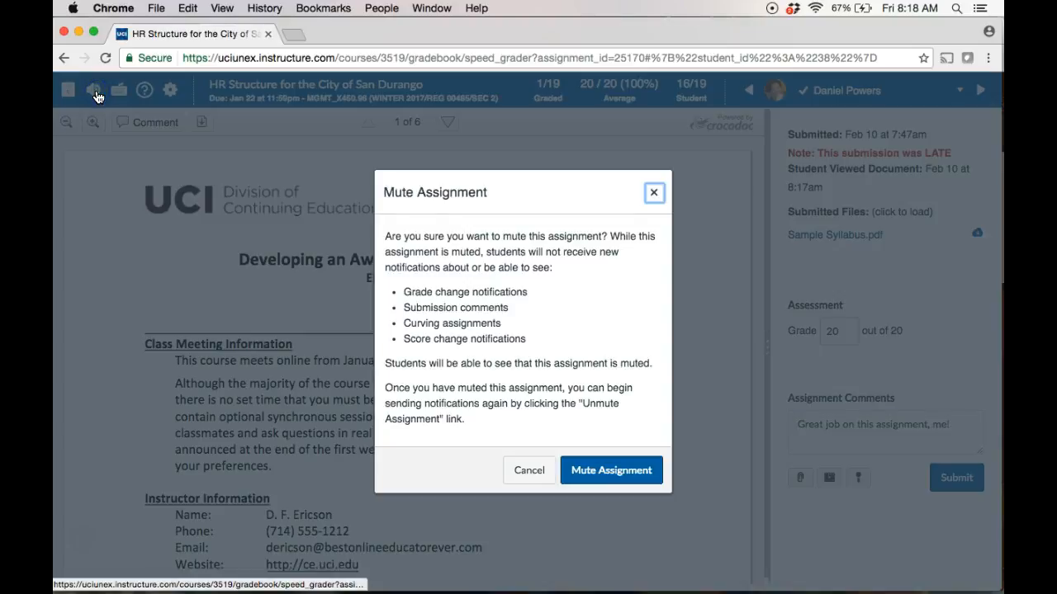
{"action": "left_click", "coordinate": [601, 467]}
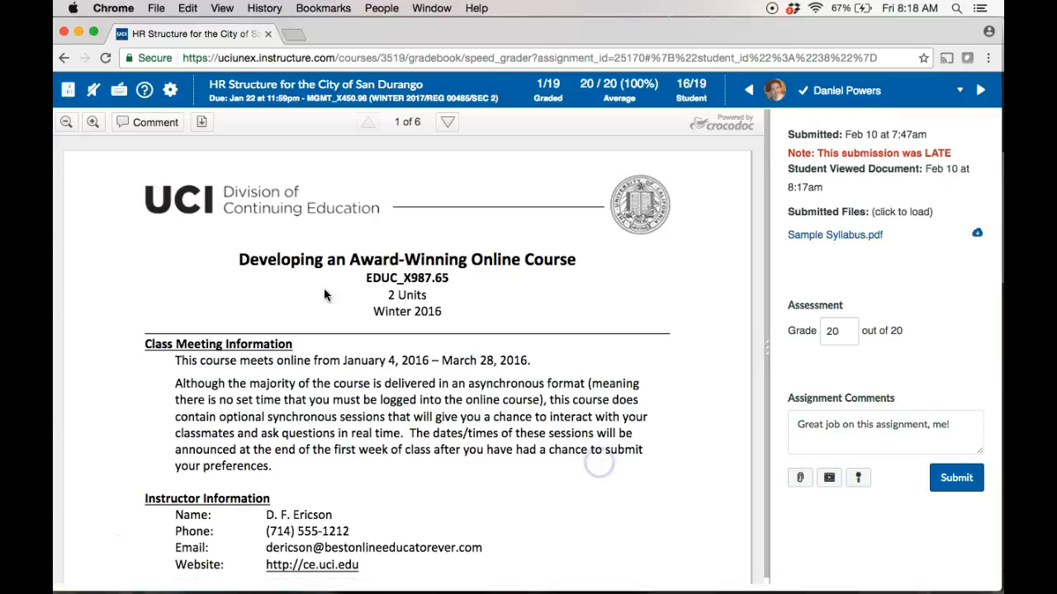
{"action": "left_click", "coordinate": [95, 97]}
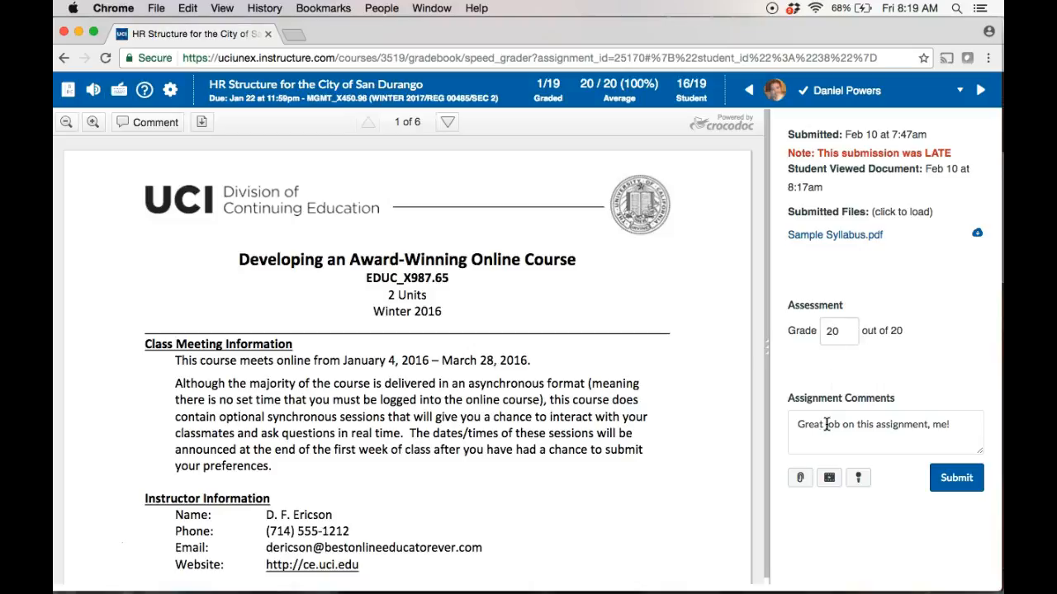
Try to record a media comment, allowing camera and microphone access, and close the recording dialog
{"action": "left_click", "coordinate": [828, 485]}
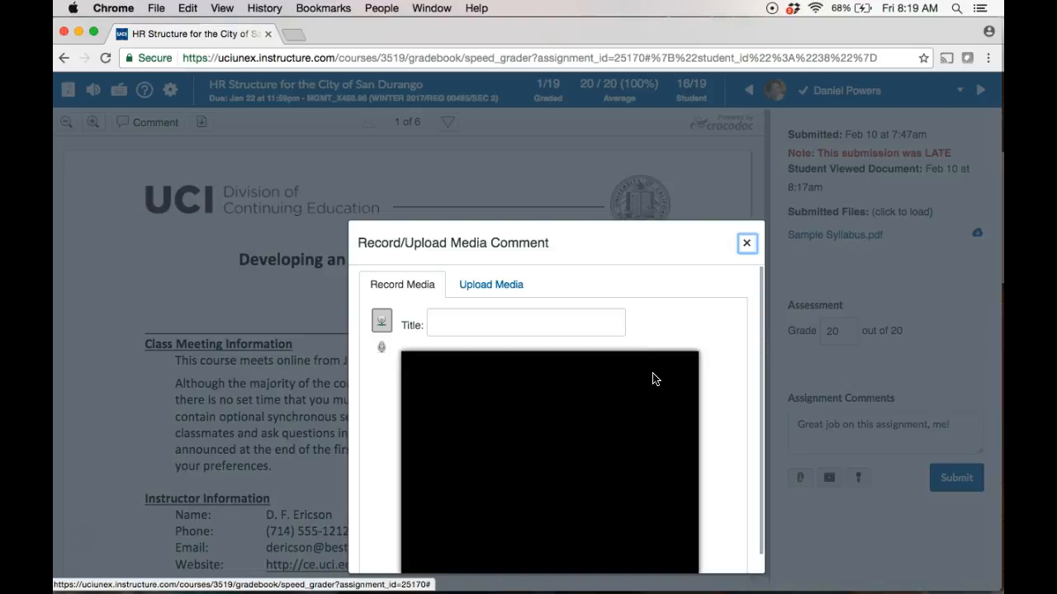
{"action": "left_click_drag", "start_coordinate": [614, 234], "coordinate": [608, 157]}
{"action": "left_click", "coordinate": [533, 424]}
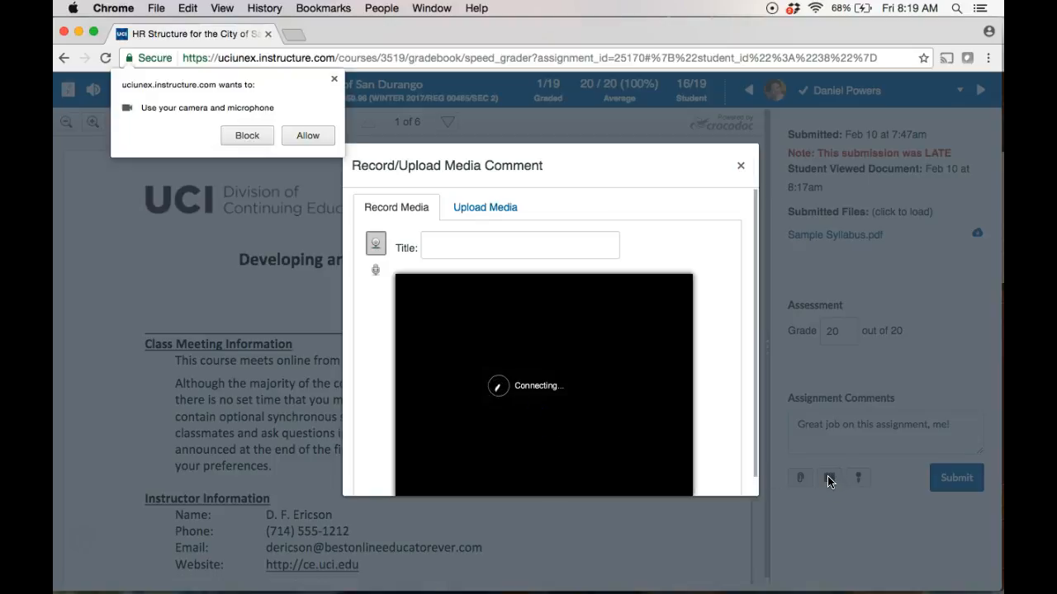
{"action": "left_click", "coordinate": [307, 136]}
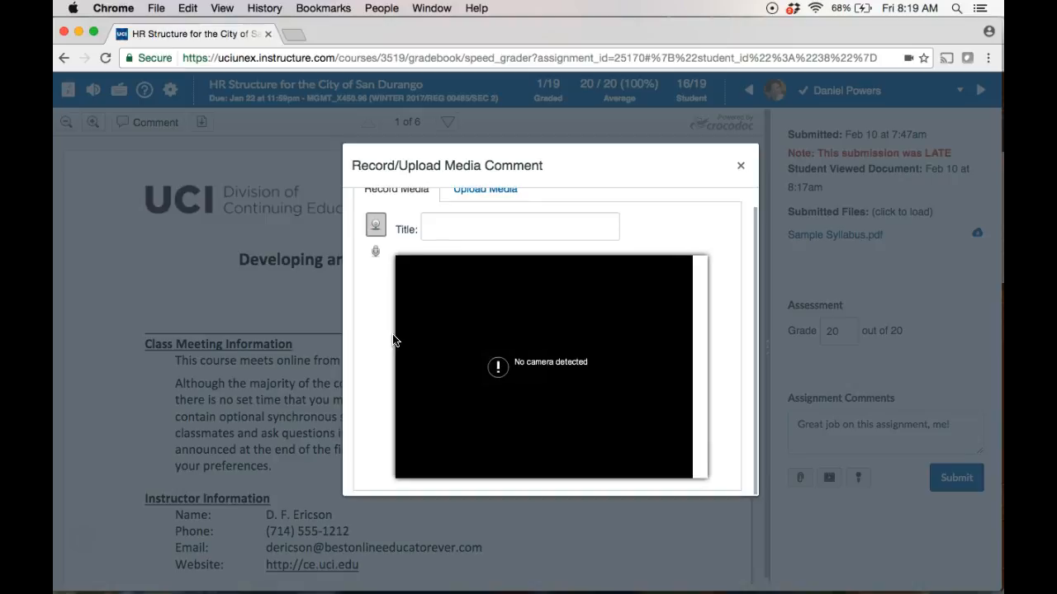
{"action": "left_click", "coordinate": [743, 169]}
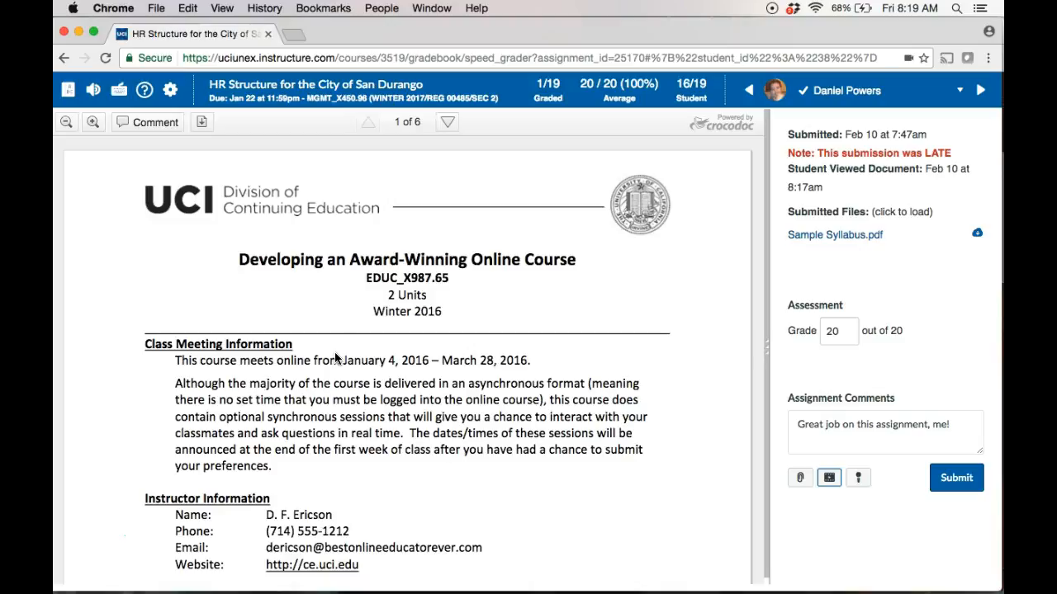
Show the document annotation tools and place a point comment on "delivered" in the Class Meeting Information paragraph
{"action": "scroll", "coordinate": [335, 354], "scroll_direction": "down", "scroll_amount": 3}
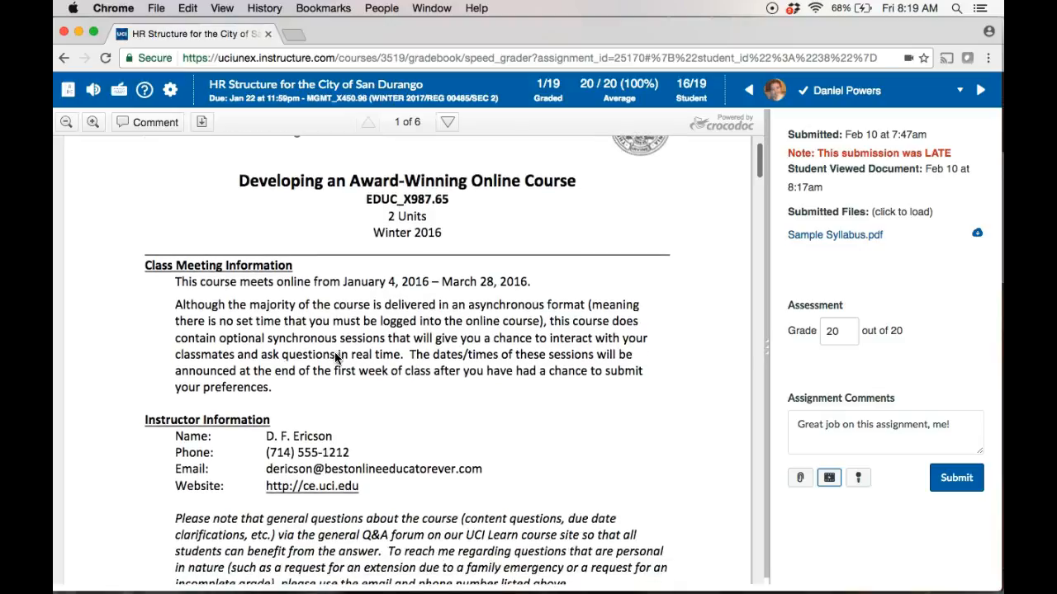
{"action": "left_click", "coordinate": [146, 125]}
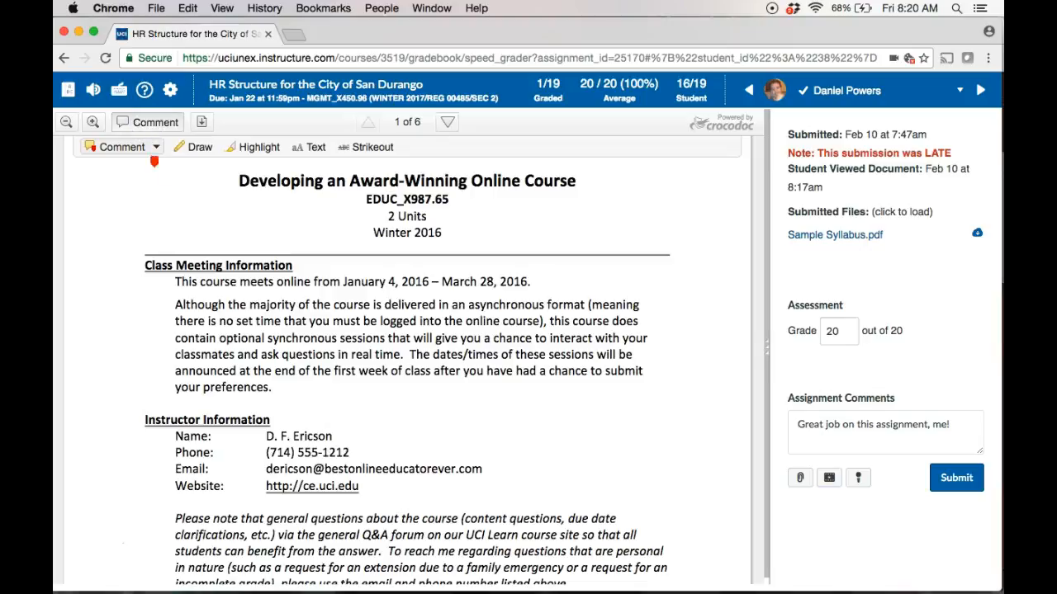
{"action": "left_click", "coordinate": [117, 154]}
{"action": "left_click", "coordinate": [411, 303]}
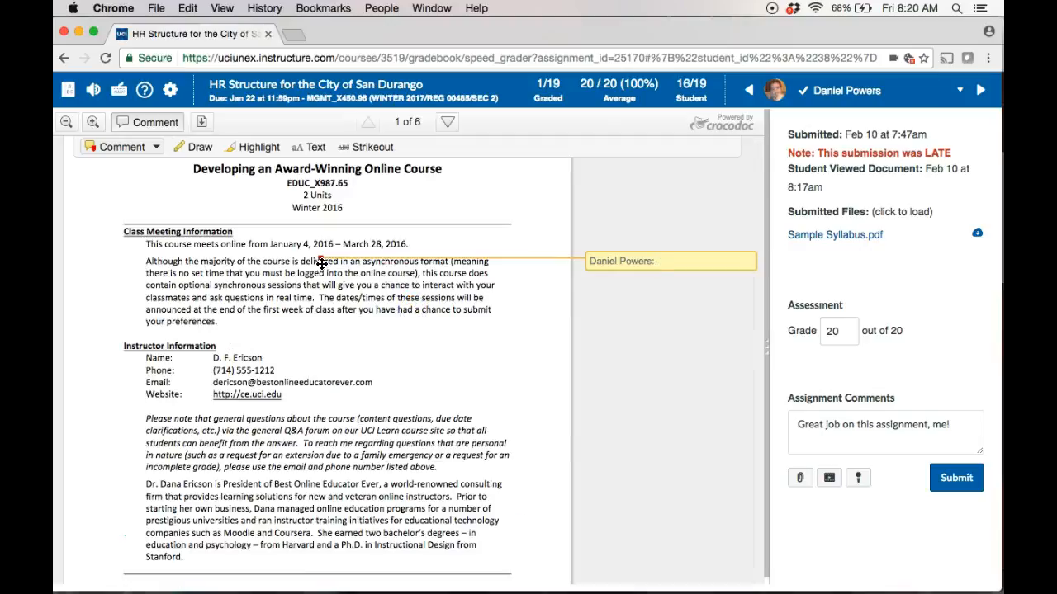
Try out a red freehand drawing around "delivered" in the Class Meeting Information paragraph and discard it
{"action": "left_click", "coordinate": [188, 148]}
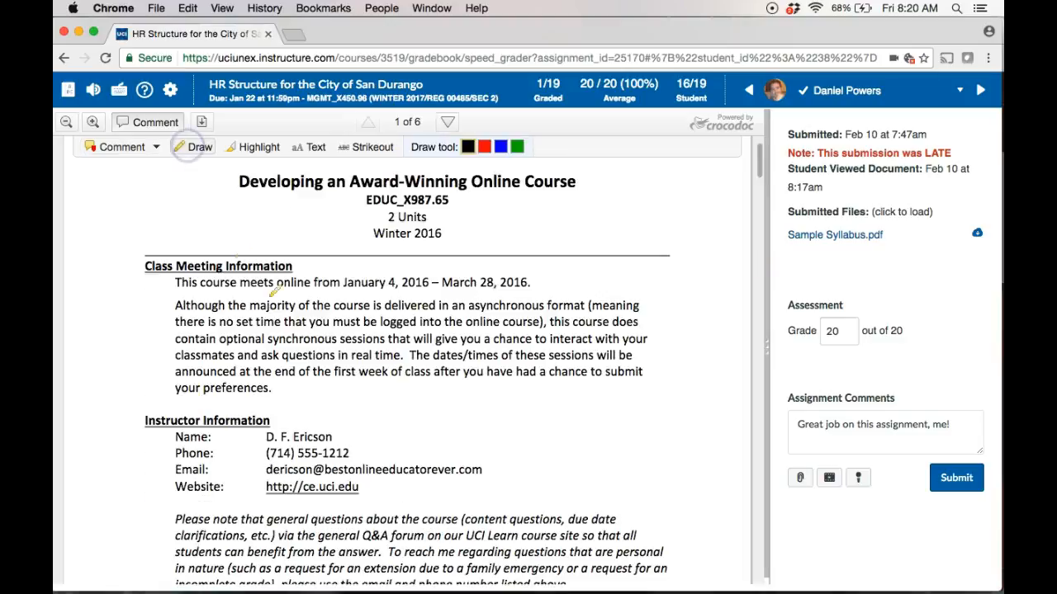
{"action": "mouse_move", "coordinate": [439, 302]}
{"action": "left_mouse_down"}
{"action": "mouse_move", "coordinate": [372, 320]}
{"action": "mouse_move", "coordinate": [446, 313]}
{"action": "mouse_move", "coordinate": [437, 302]}
{"action": "left_mouse_up"}
{"action": "left_click", "coordinate": [483, 146]}
{"action": "left_click", "coordinate": [460, 353]}
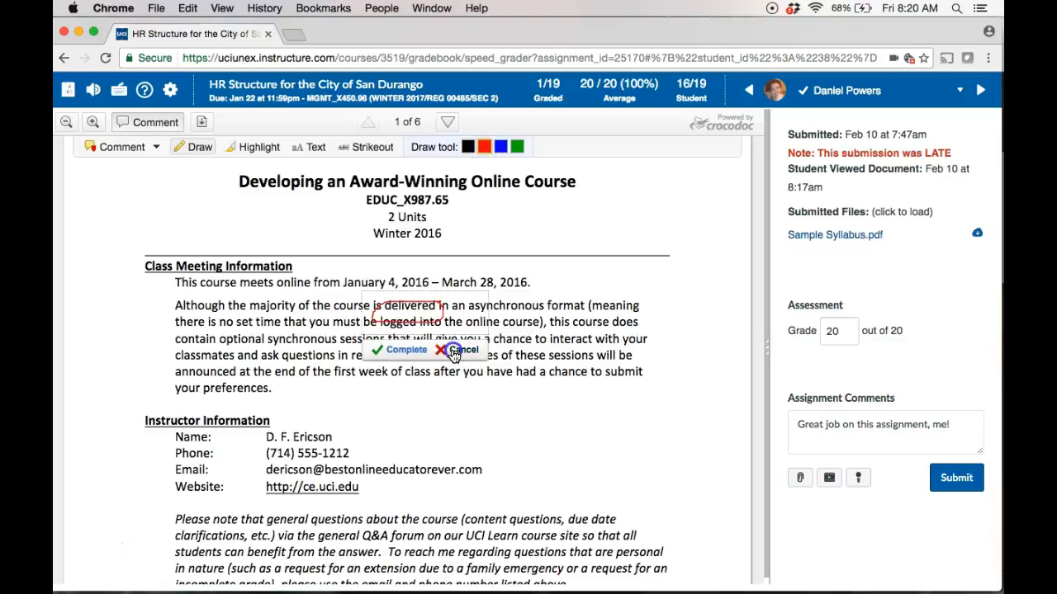
Highlight "majority of the course is delivered in an asynchronous" in yellow in the Class Meeting Information paragraph
{"action": "left_click", "coordinate": [244, 150]}
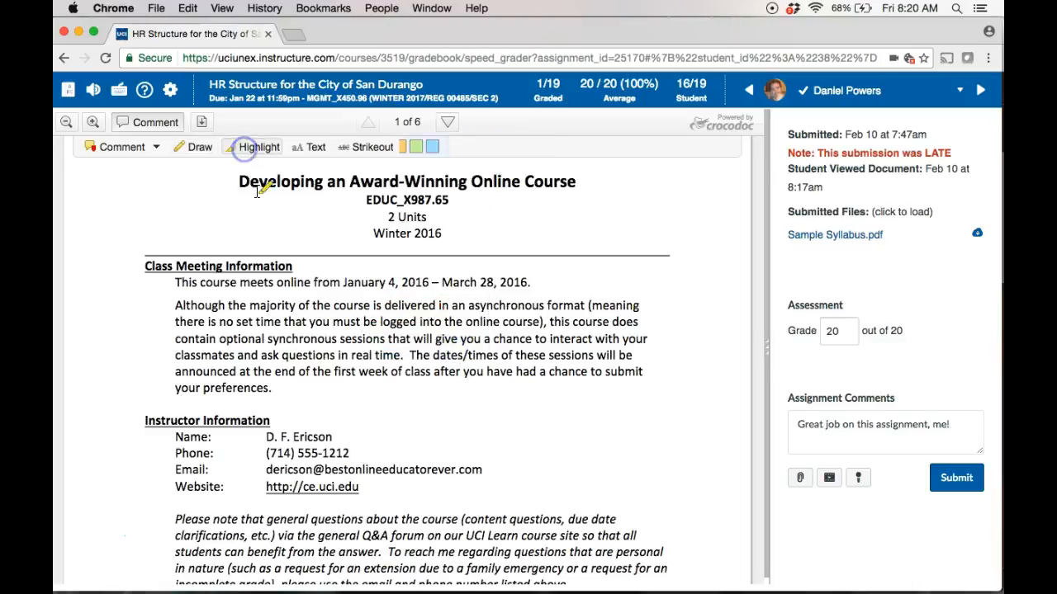
{"action": "left_click_drag", "start_coordinate": [251, 304], "coordinate": [547, 307]}
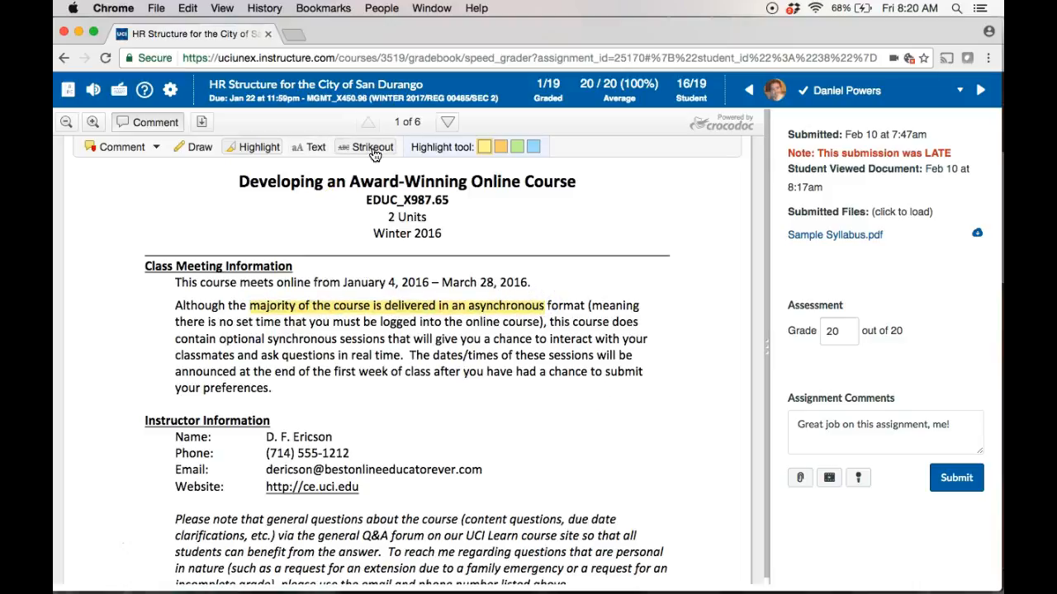
Add an area comment reading "Add comments directly on the screen." around the lower lines of the Class Meeting Information paragraph
{"action": "left_click", "coordinate": [157, 149]}
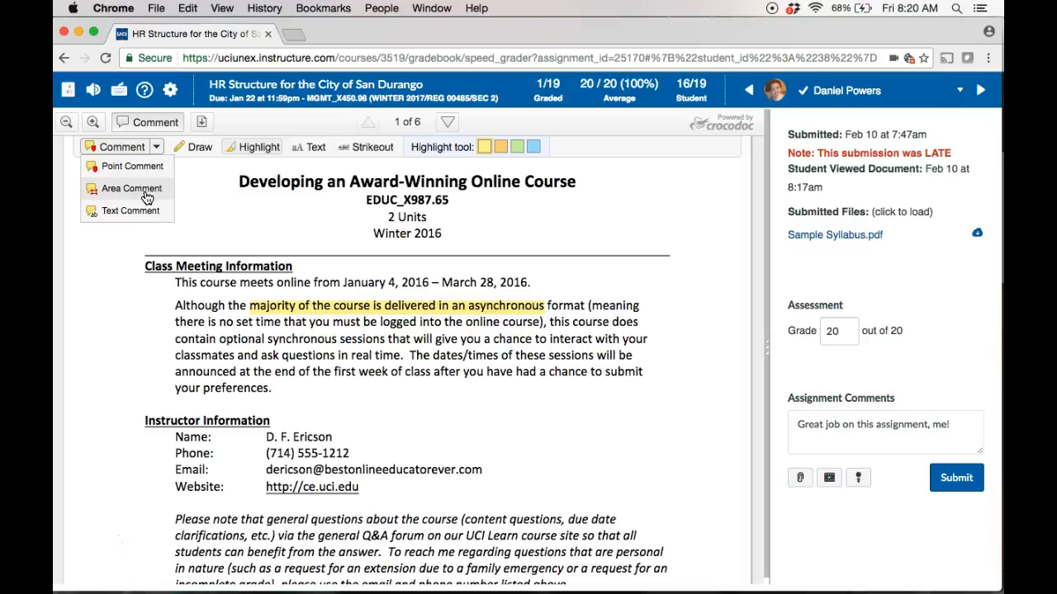
{"action": "left_click", "coordinate": [132, 189]}
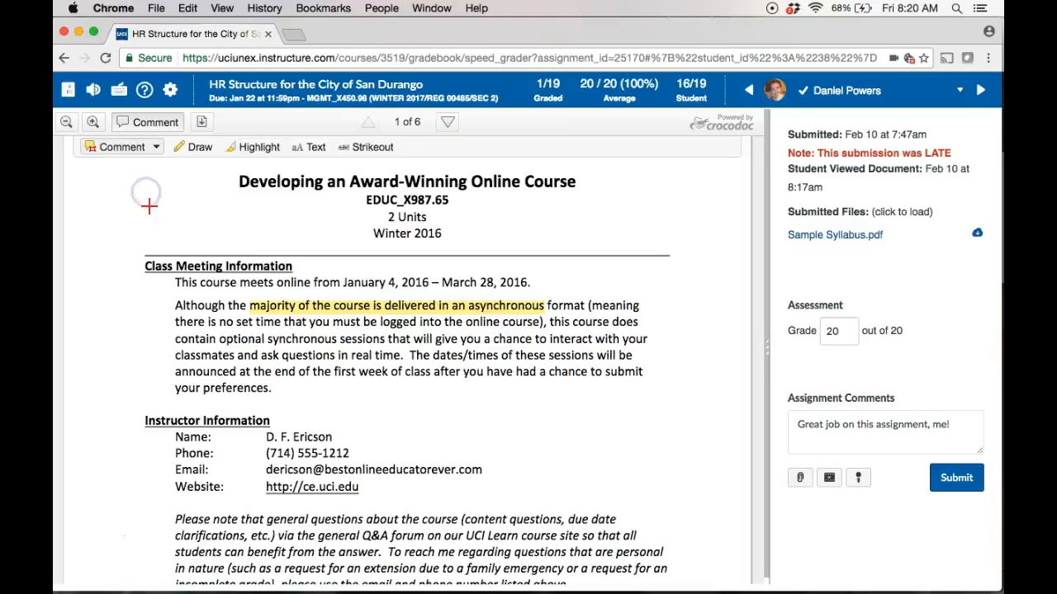
{"action": "left_click_drag", "start_coordinate": [249, 318], "coordinate": [653, 380]}
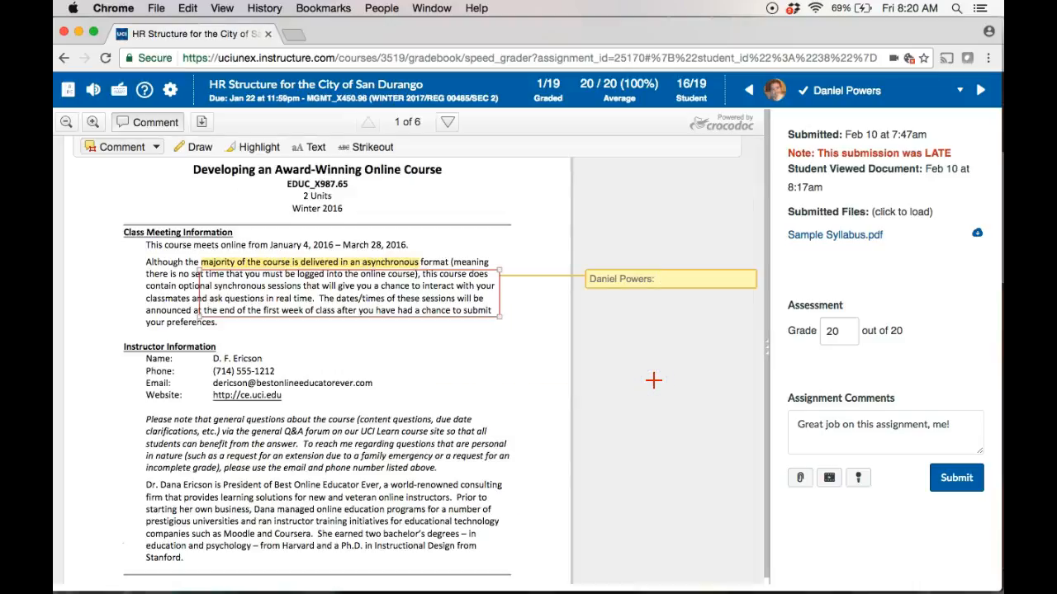
{"action": "type", "text": "Add comments directly "}
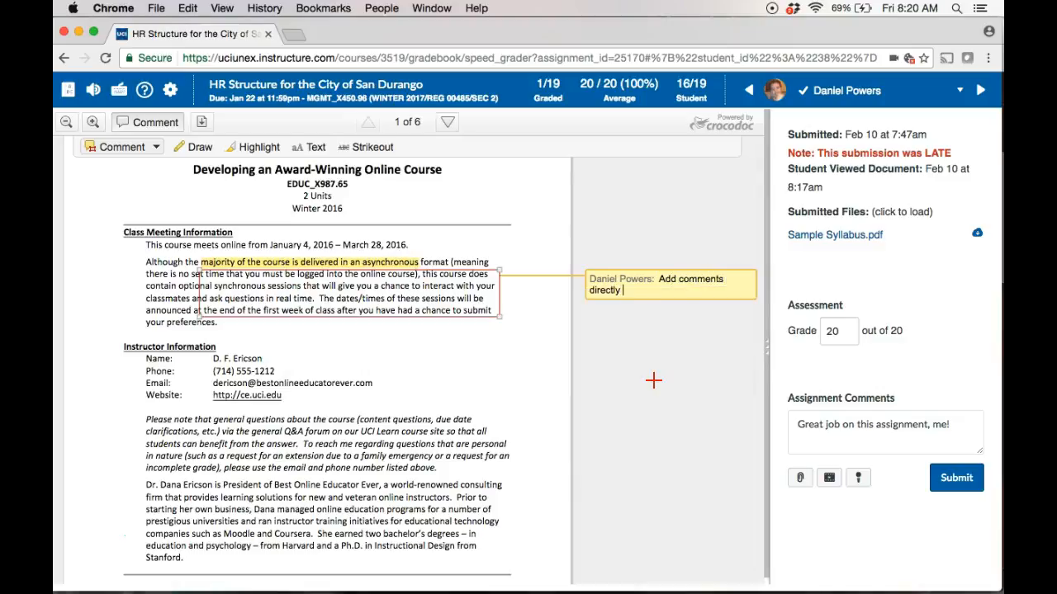
{"action": "type", "text": "on the screen."}
{"action": "left_click", "coordinate": [816, 331]}
{"action": "left_click_drag", "start_coordinate": [798, 424], "coordinate": [960, 430]}
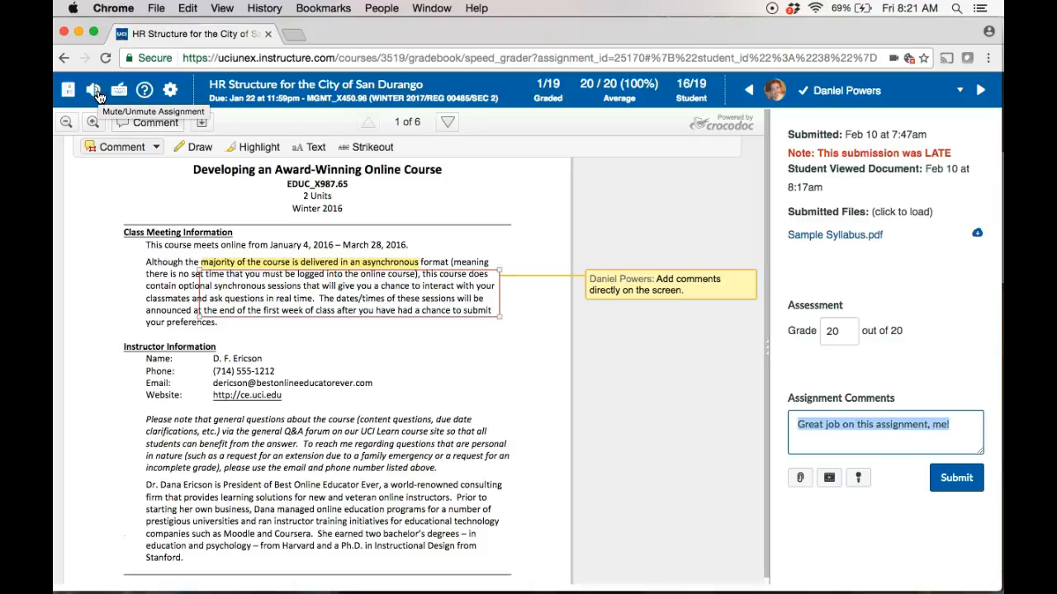
{"action": "left_click", "coordinate": [89, 192]}
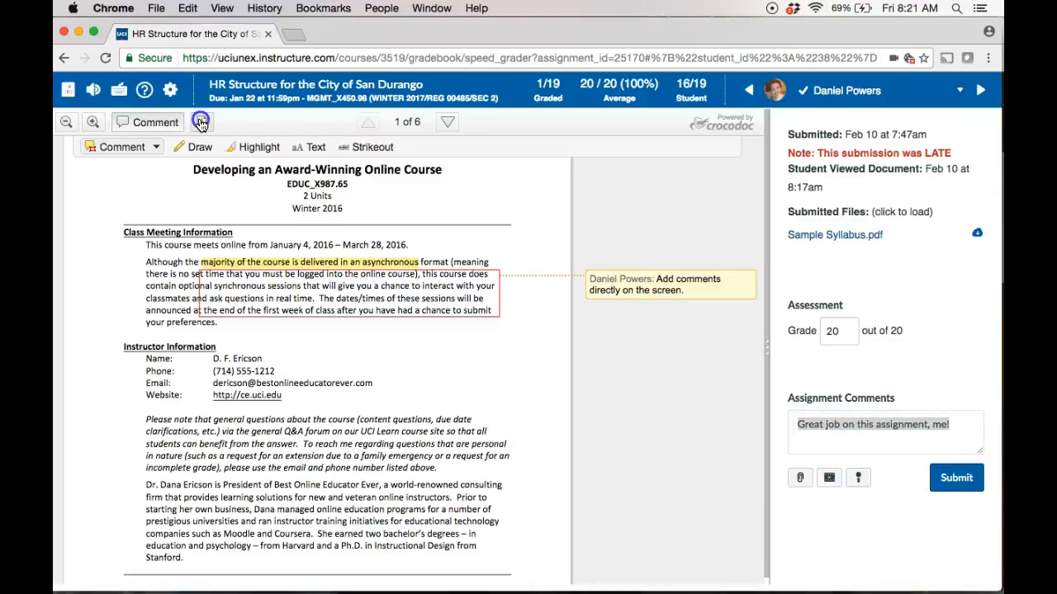
View the download options for the submitted document and close them without downloading
{"action": "left_click", "coordinate": [204, 123]}
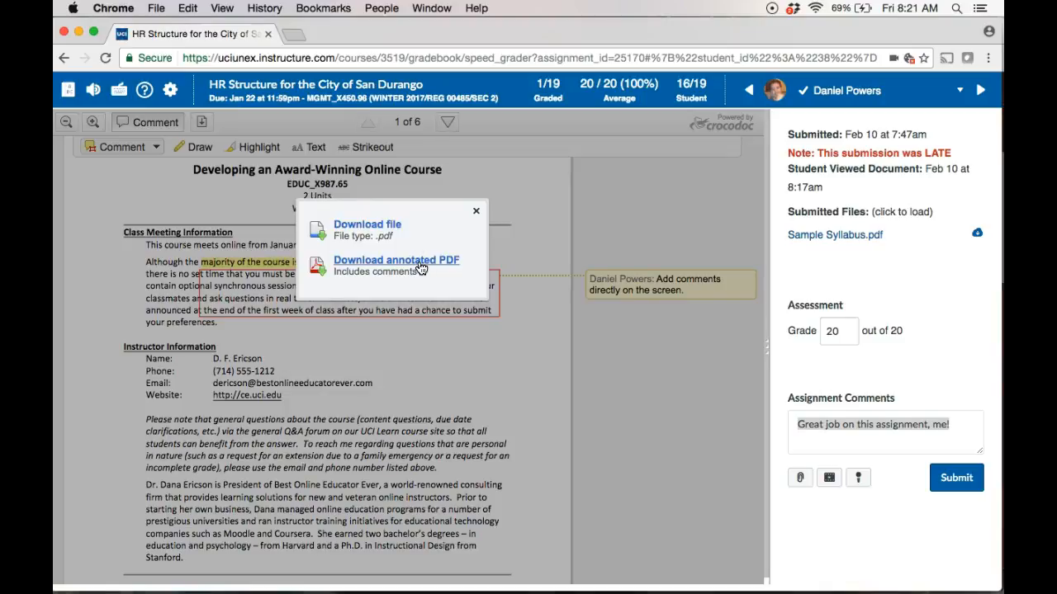
{"action": "left_click", "coordinate": [477, 211]}
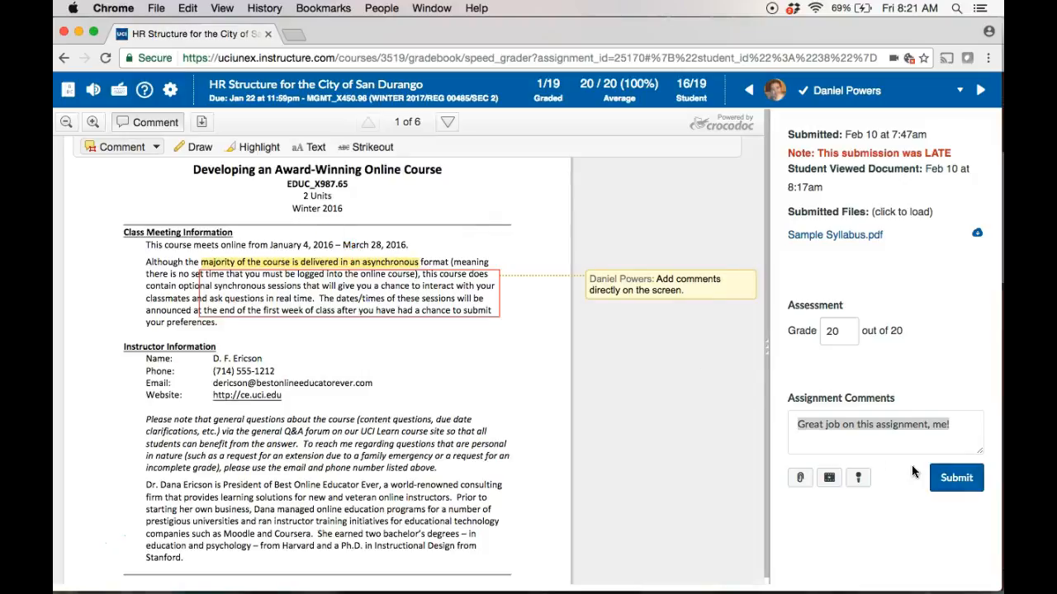
Submit the assignment comment "Great job on this assignment, me!" to the student
{"action": "left_click", "coordinate": [958, 477]}
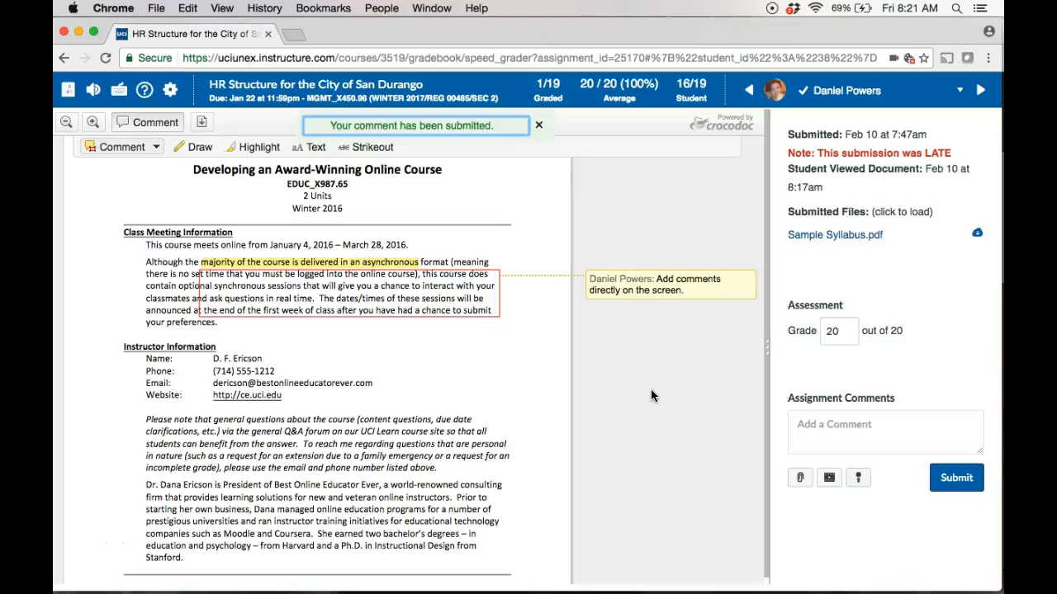
Open the course gradebook, return to the student's submission in SpeedGrader and check the late-submission note
{"action": "left_click", "coordinate": [70, 96]}
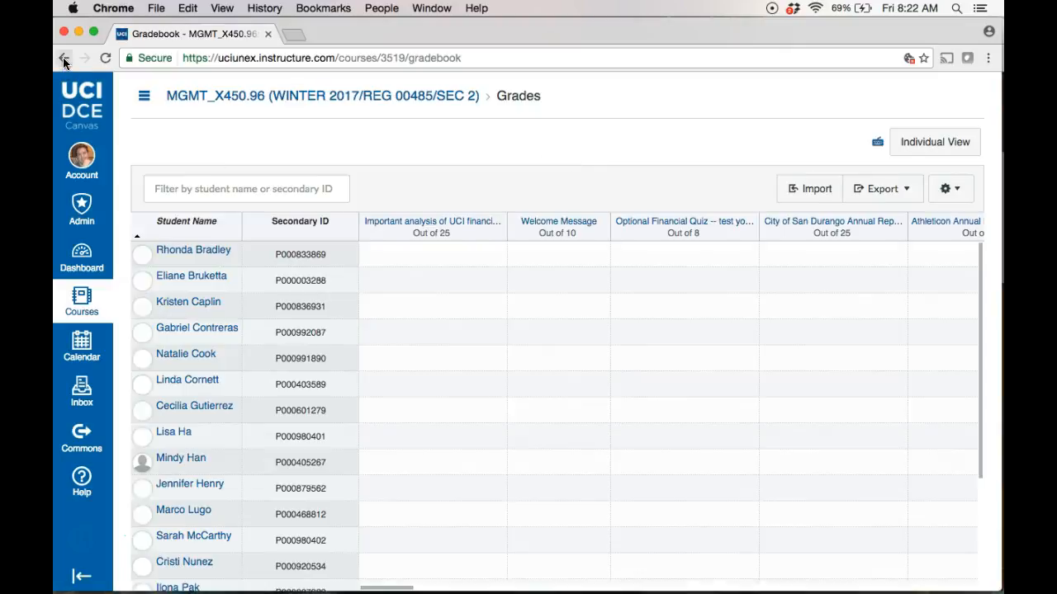
{"action": "left_click", "coordinate": [63, 57]}
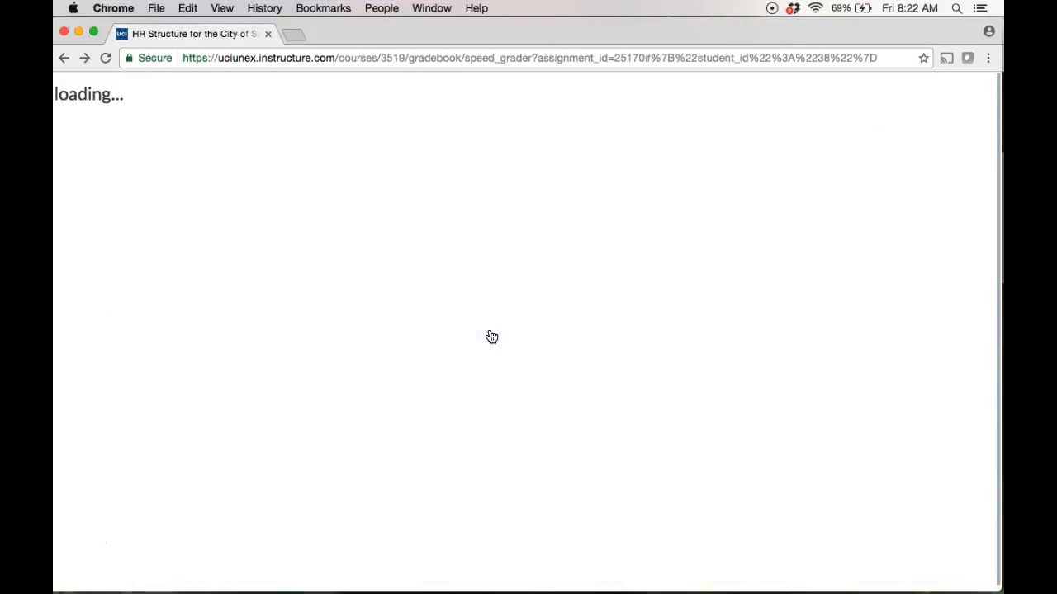
{"action": "left_click_drag", "start_coordinate": [789, 153], "coordinate": [956, 155]}
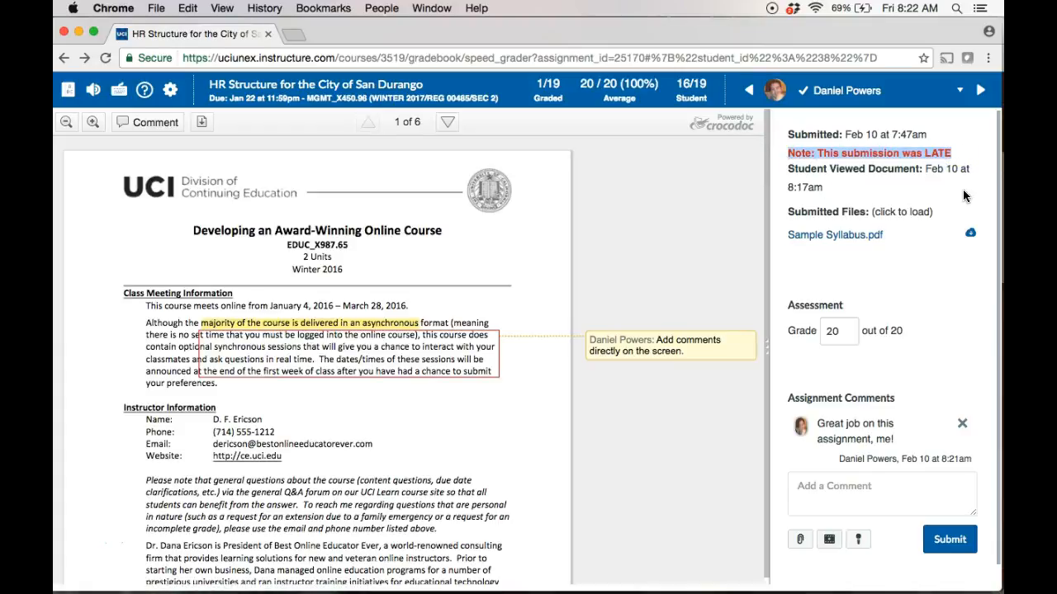